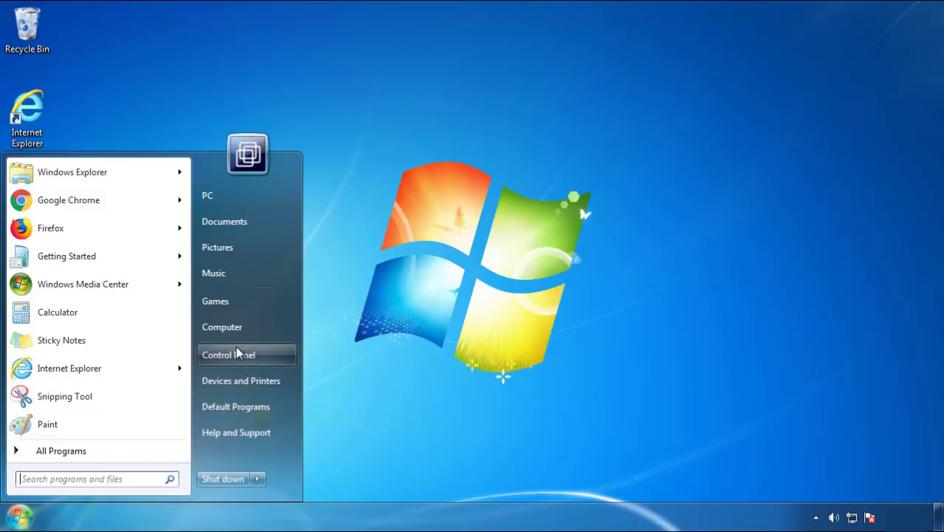
# - Open Control Panel's Uninstall a program list, sorted newest-first by Installed On date
pyautogui.click(237, 348)
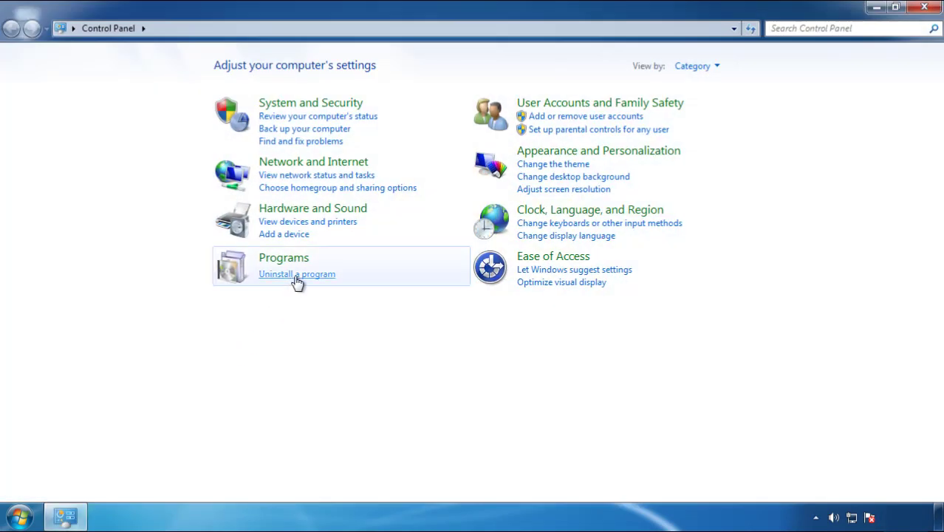
pyautogui.click(294, 275)
pyautogui.click(554, 141)
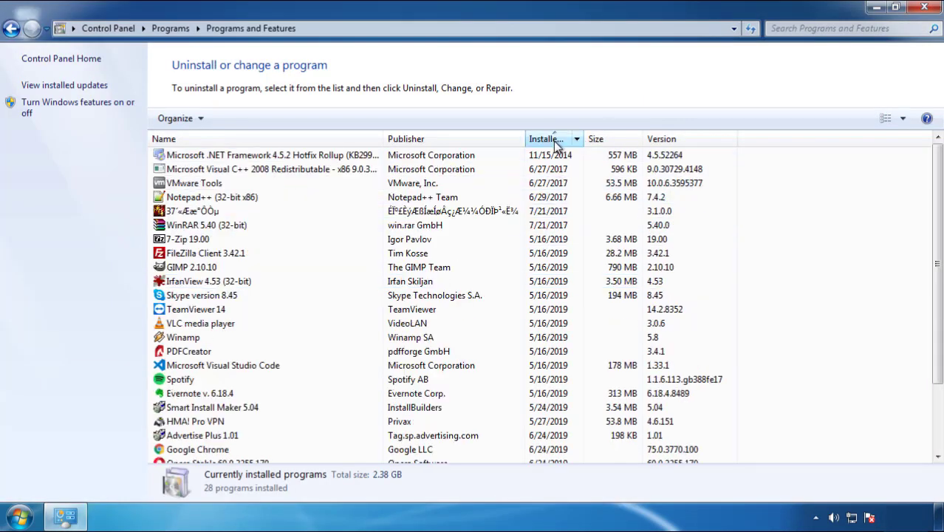
pyautogui.click(556, 142)
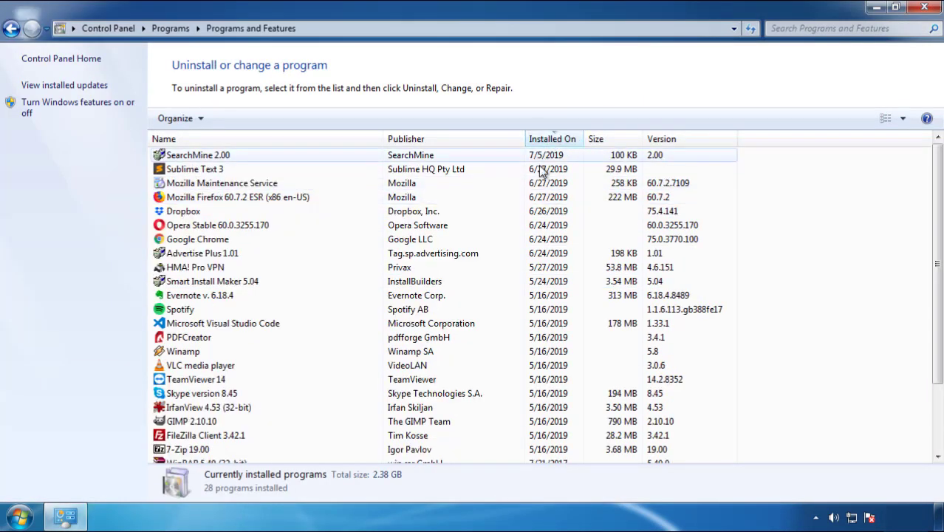
# - Uninstall SearchMine 2.00 by confirming and finishing its uninstall wizard
pyautogui.click(200, 156)
pyautogui.click(235, 118)
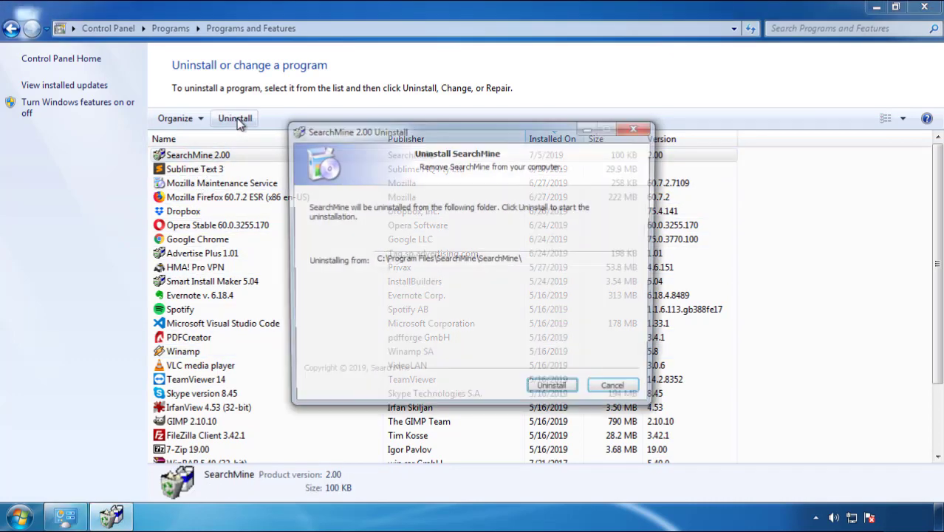
pyautogui.click(550, 391)
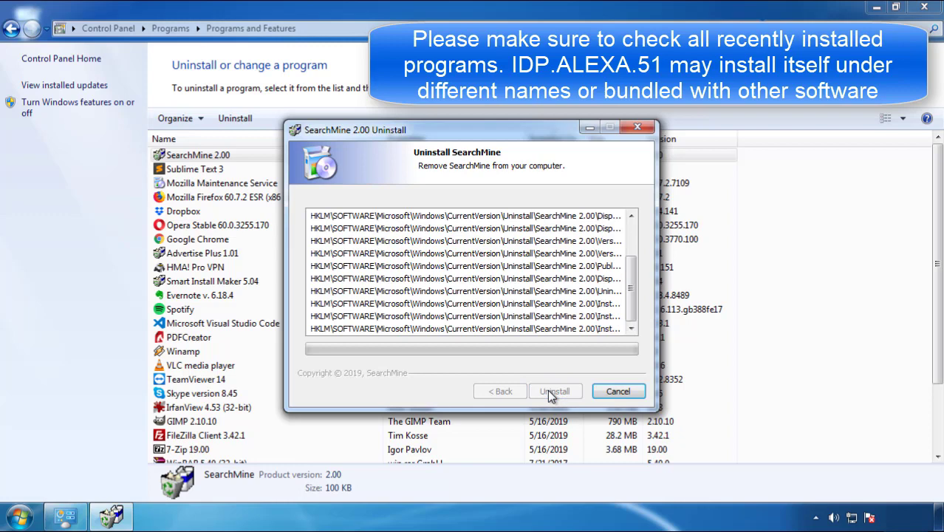
pyautogui.click(549, 391)
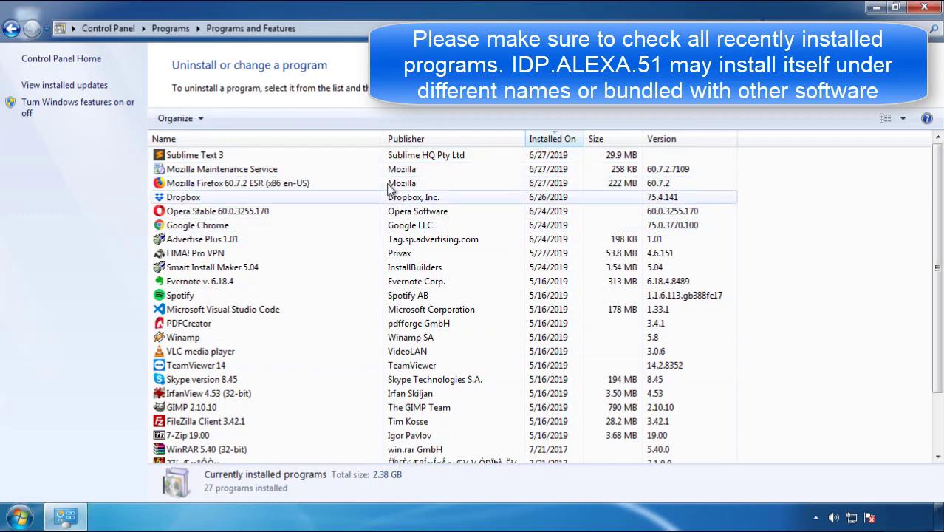
# - Close Programs and Features, restart the PC and press F8 for advanced boot options
pyautogui.click(926, 11)
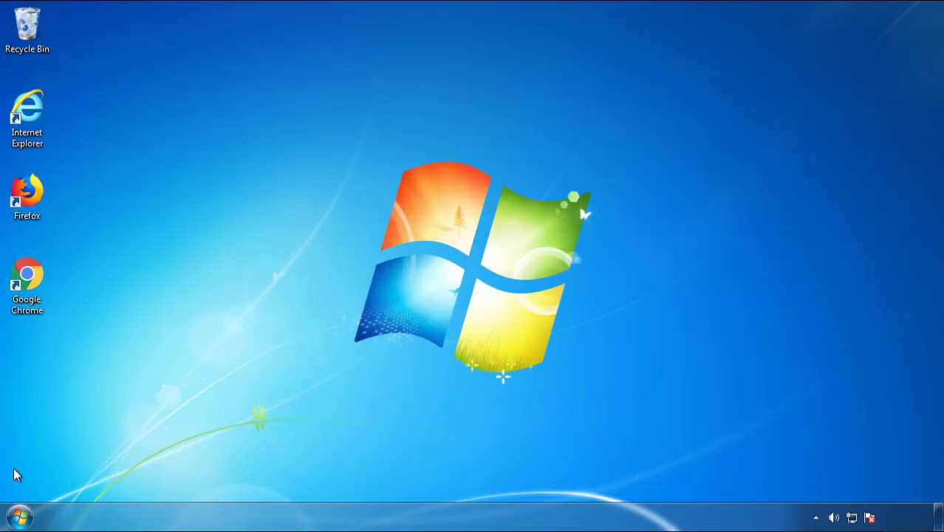
pyautogui.click(19, 516)
pyautogui.click(257, 479)
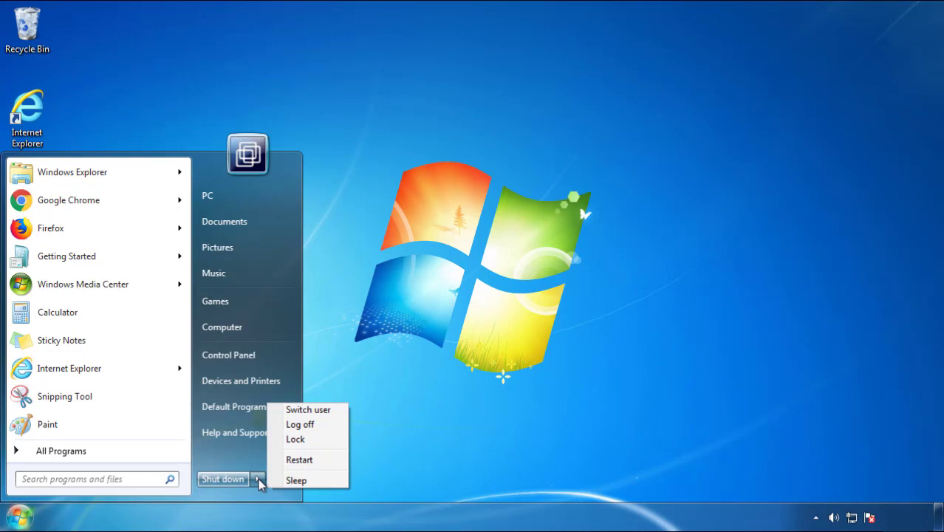
pyautogui.click(491, 403)
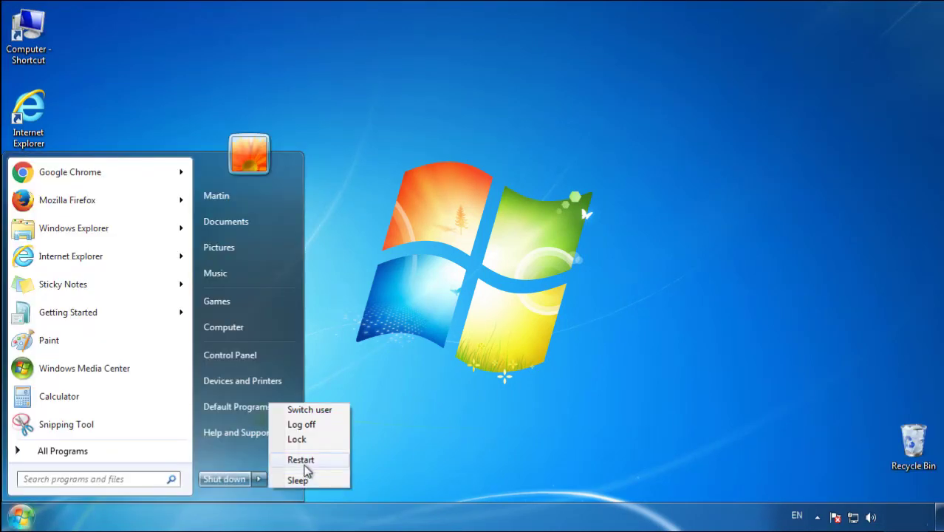
pyautogui.click(305, 461)
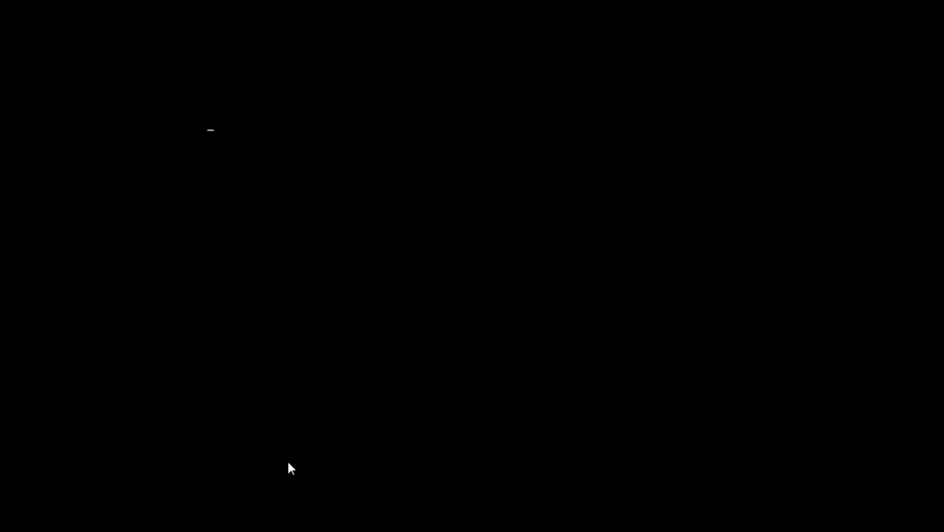
pyautogui.press('F8')
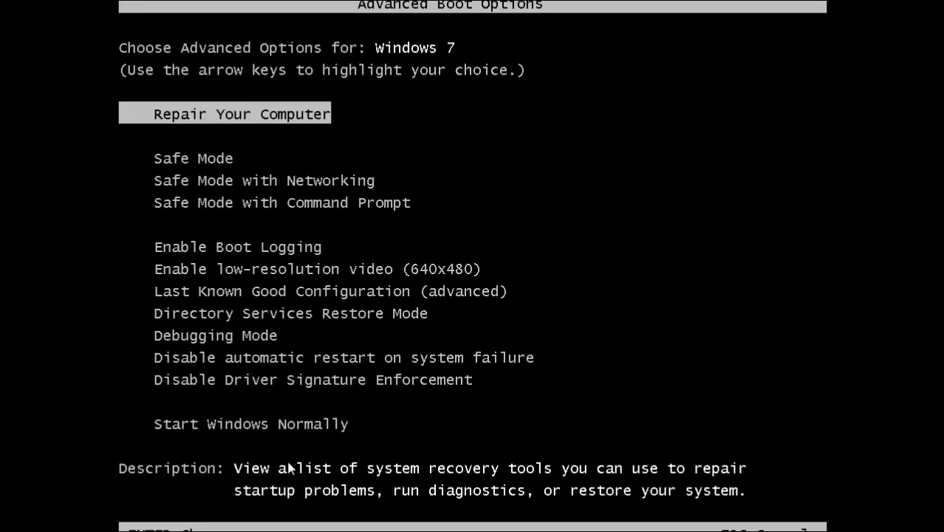
# - Boot into Safe Mode, then launch Firefox and decline making it the default browser
pyautogui.press('Down')
pyautogui.press('Return')
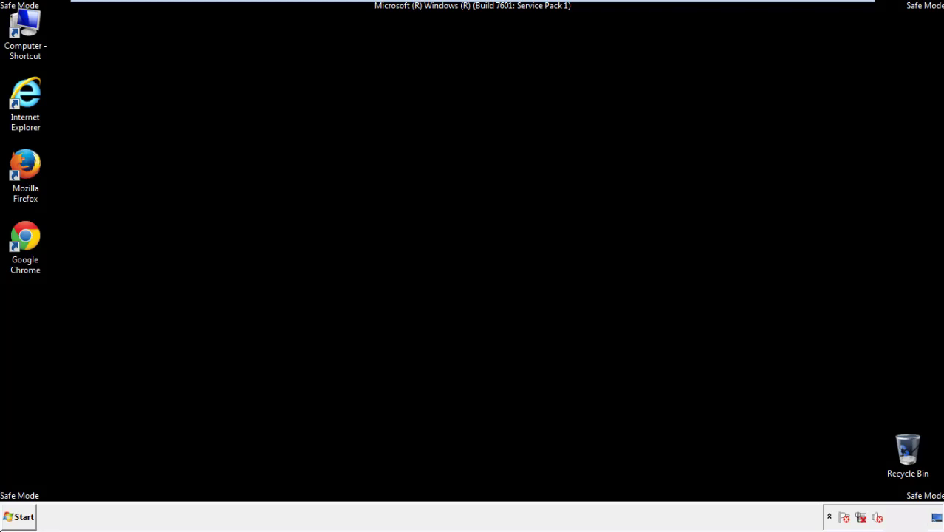
pyautogui.doubleClick(34, 173)
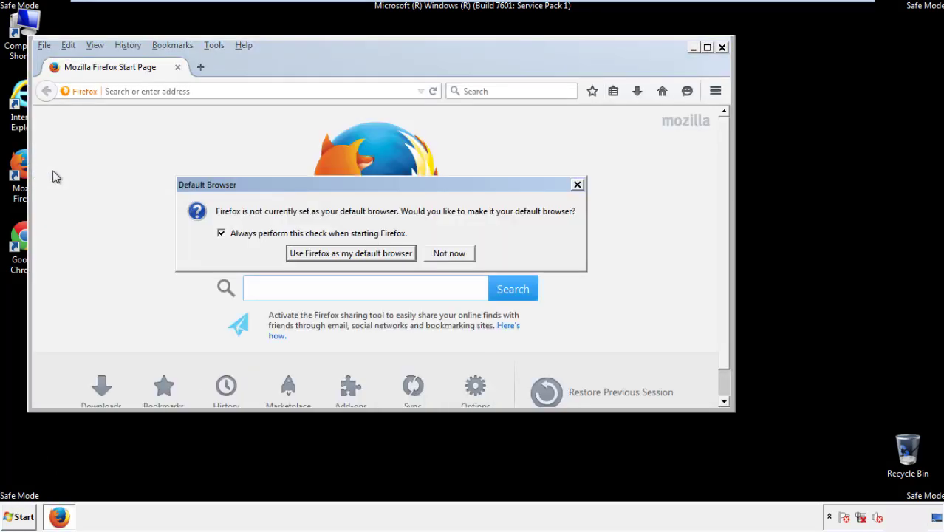
pyautogui.click(452, 254)
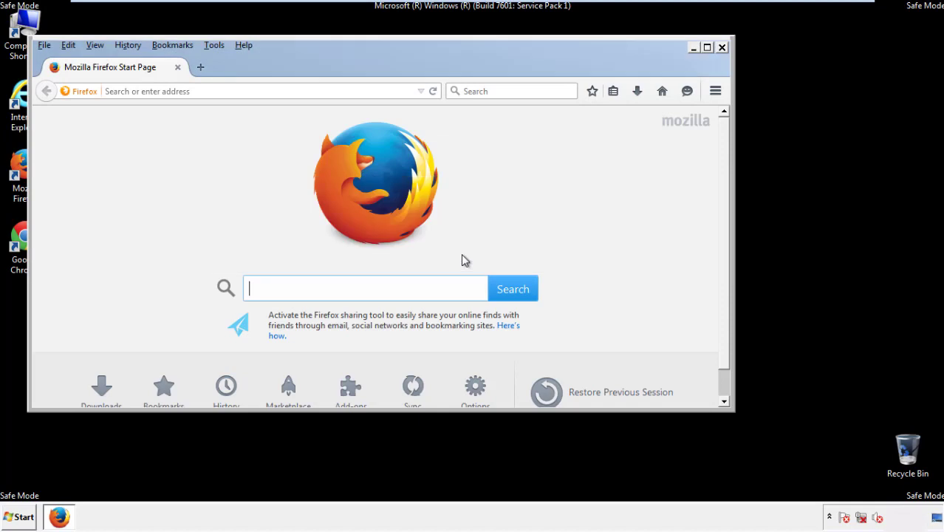
# - Turn on Firefox's Menu Bar from the toolbar context menu
pyautogui.rightClick(288, 63)
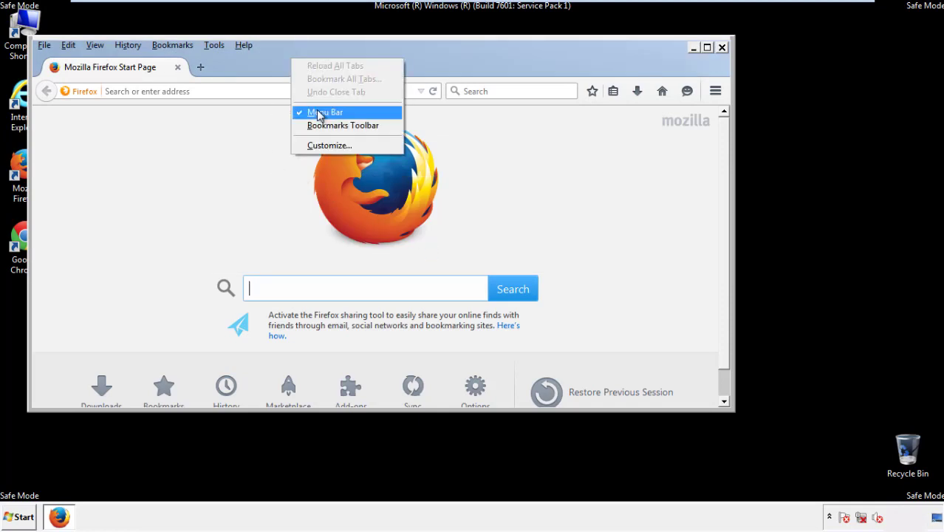
pyautogui.click(316, 112)
pyautogui.rightClick(299, 65)
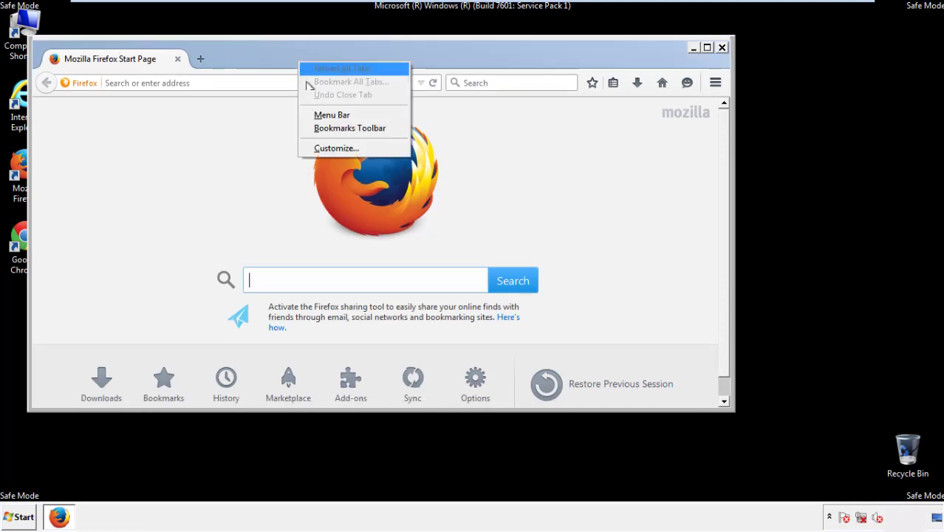
pyautogui.click(317, 116)
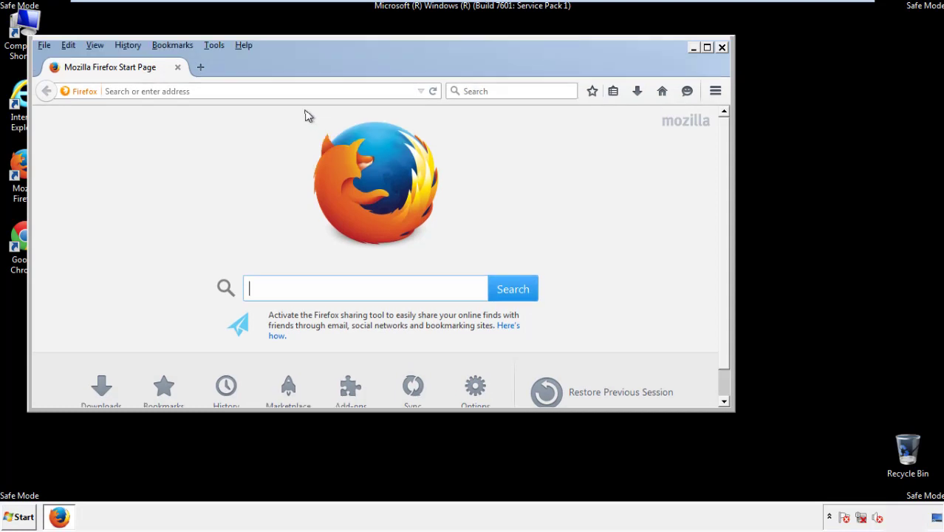
# - Clear Firefox history for Everything, including offline website data and site preferences
pyautogui.click(132, 47)
pyautogui.click(144, 73)
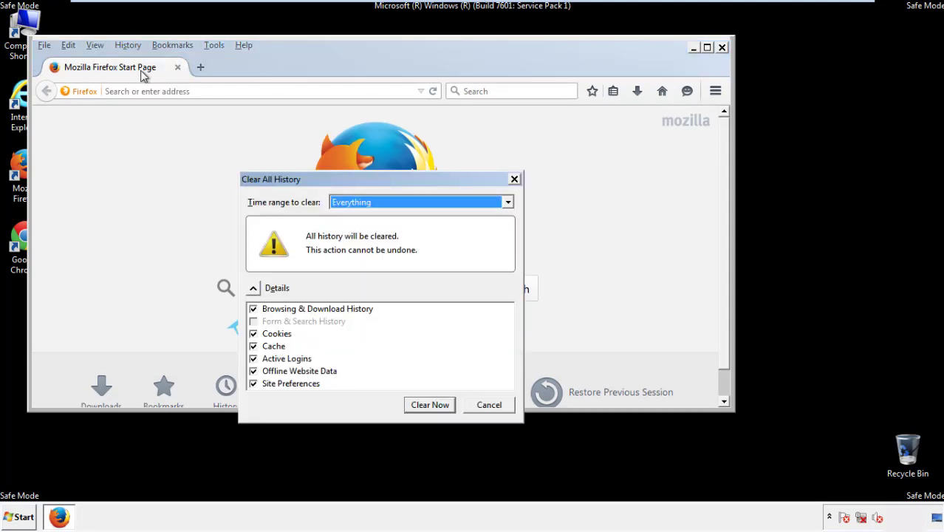
pyautogui.click(351, 205)
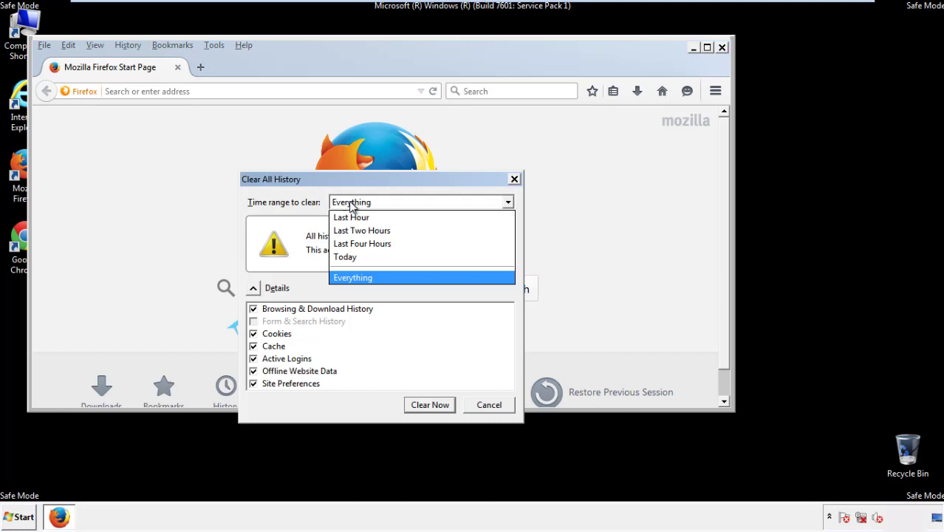
pyautogui.click(355, 277)
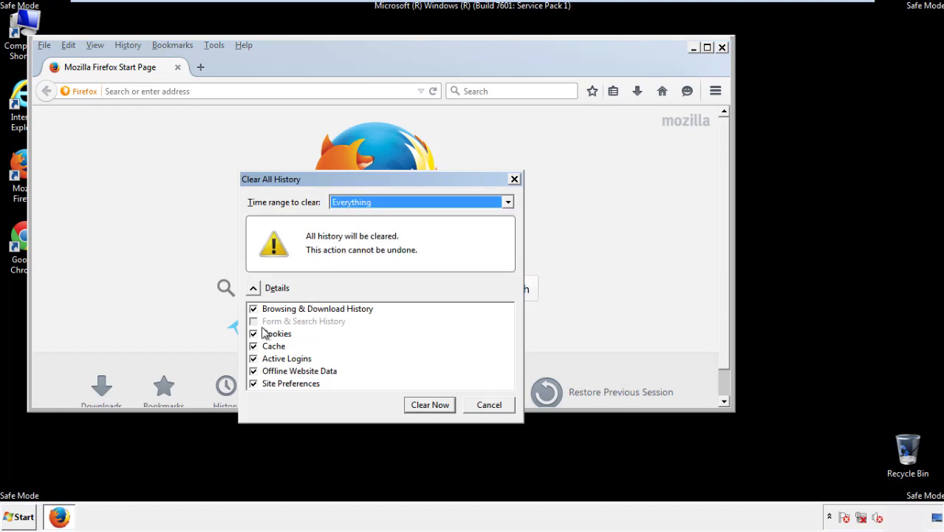
pyautogui.click(253, 371)
pyautogui.click(253, 371)
pyautogui.click(253, 384)
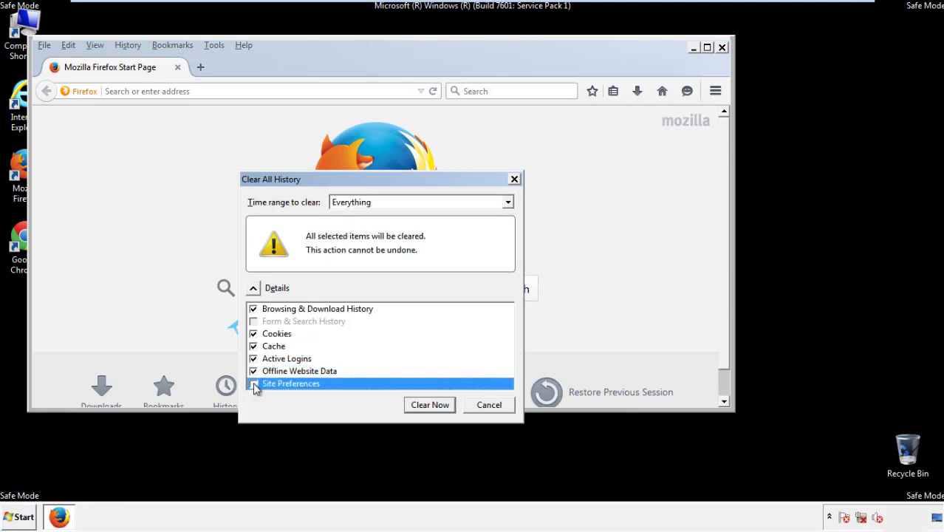
pyautogui.click(253, 385)
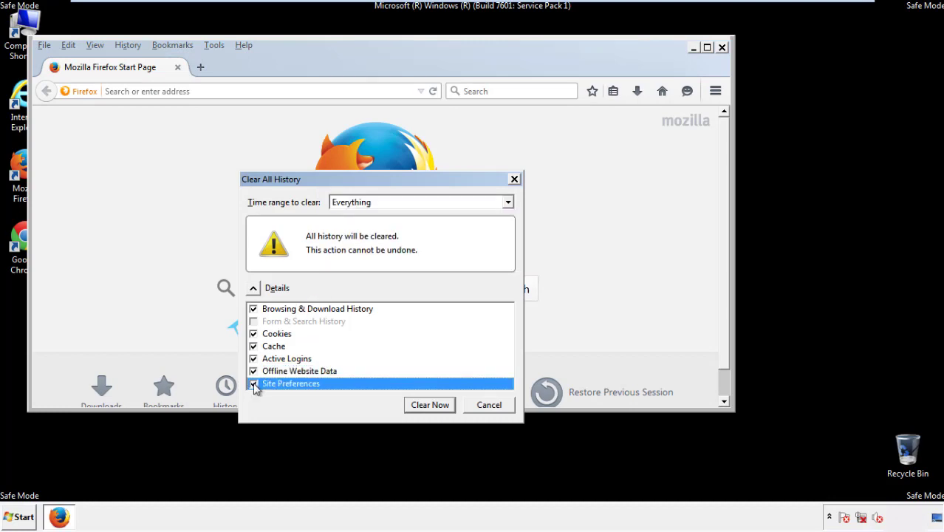
pyautogui.click(429, 405)
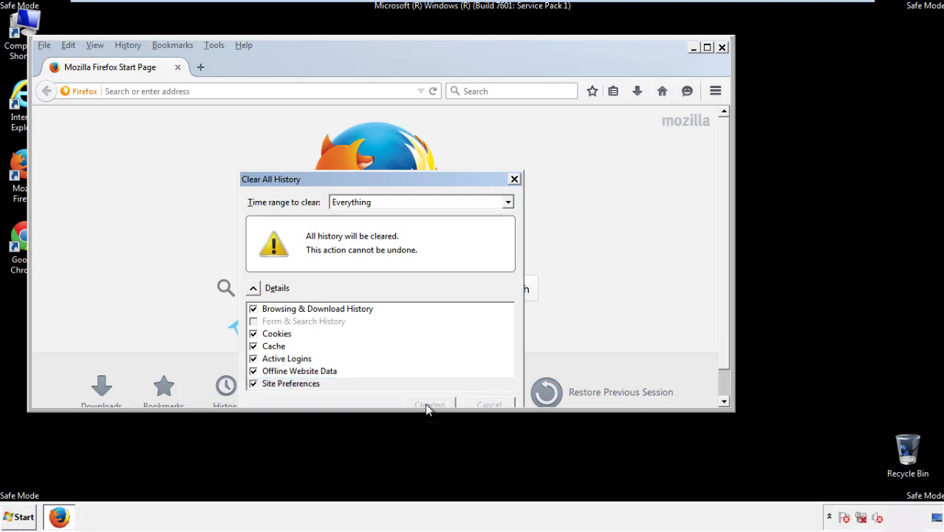
# - Refresh Firefox from Troubleshooting Information, decline the default-browser prompt, and close it
pyautogui.click(243, 44)
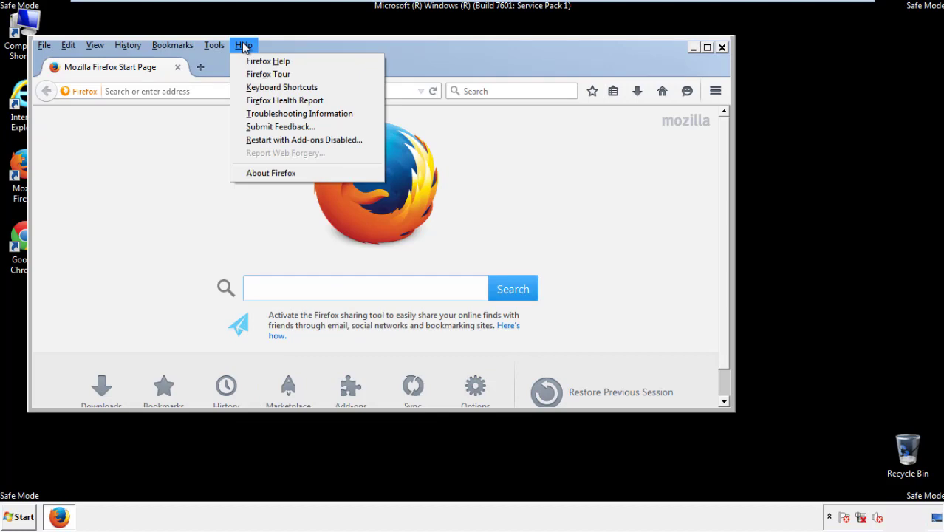
pyautogui.click(273, 113)
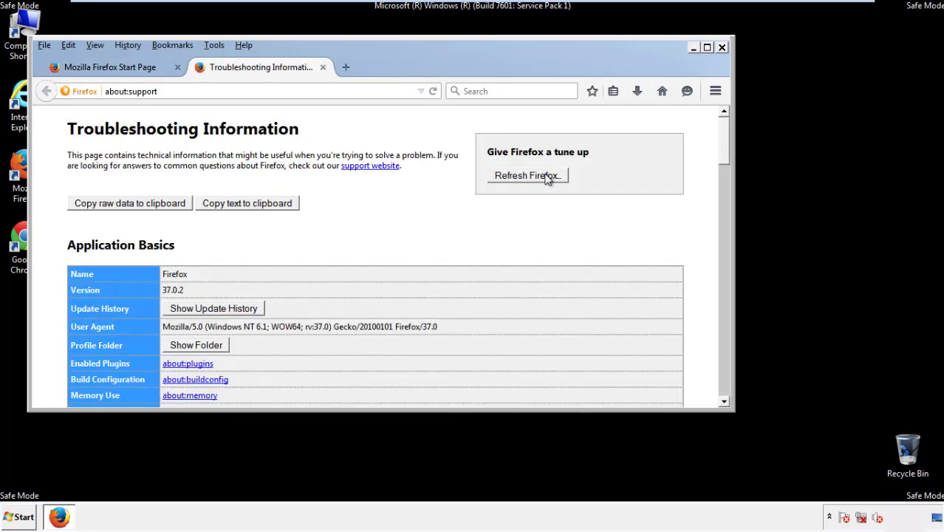
pyautogui.click(546, 180)
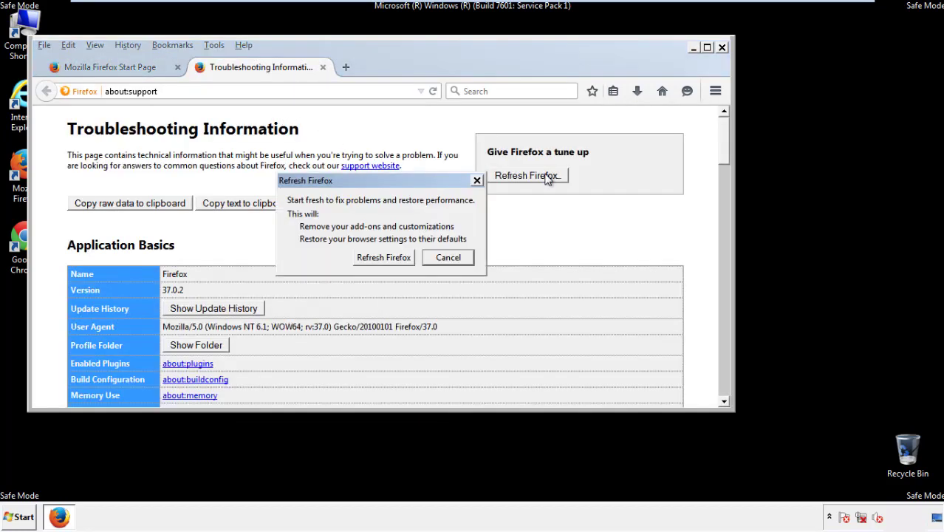
pyautogui.click(384, 258)
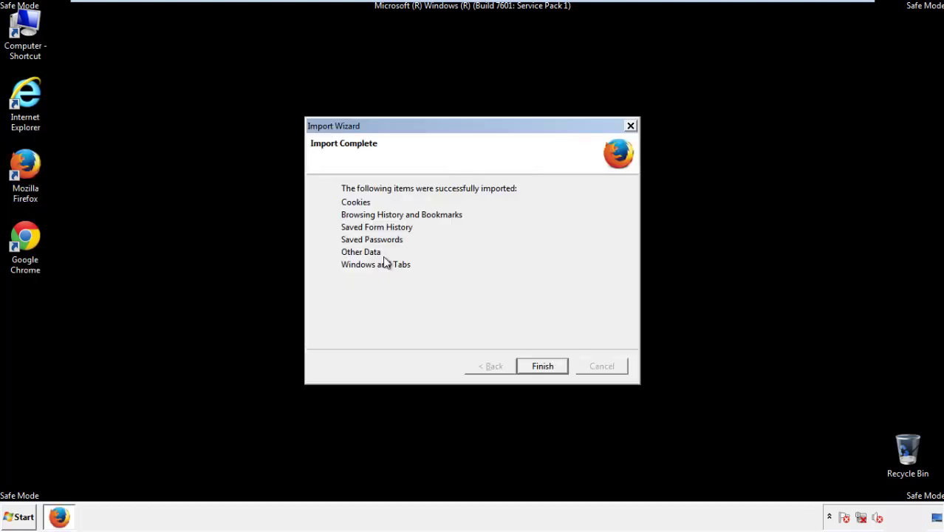
pyautogui.click(543, 366)
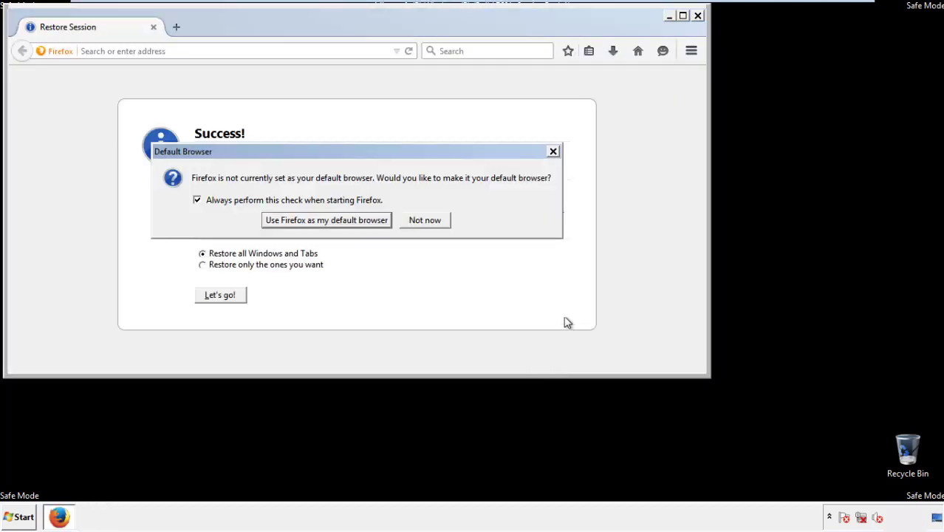
pyautogui.click(426, 219)
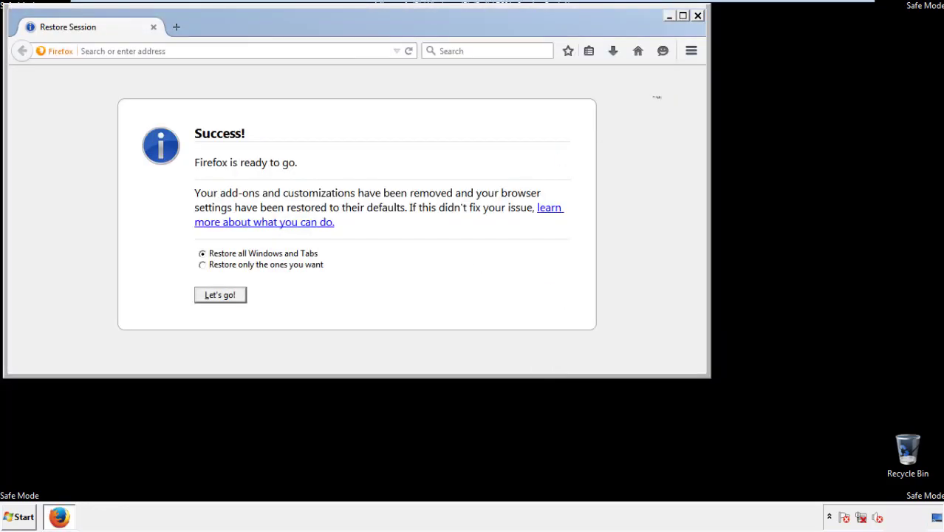
pyautogui.click(697, 15)
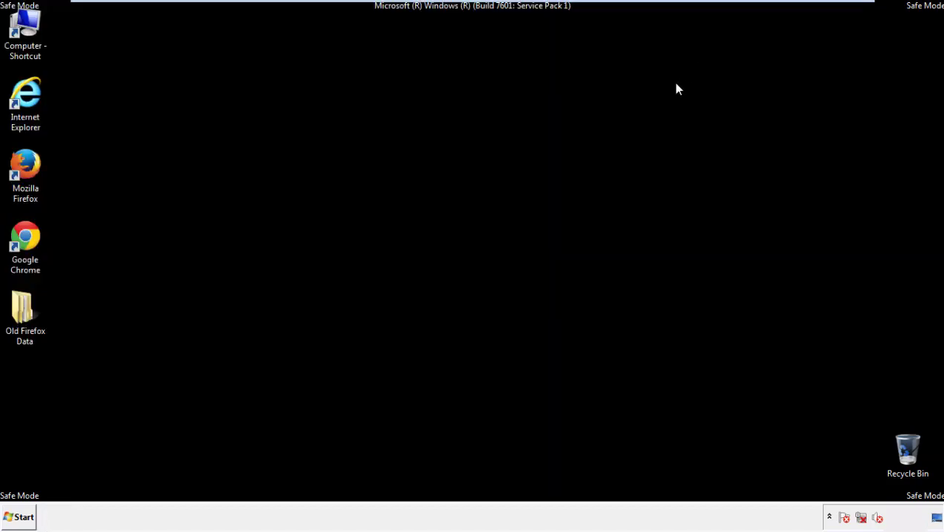
# - Launch Chrome, stop its default-browser prompt, and open History from Settings
pyautogui.click(22, 235)
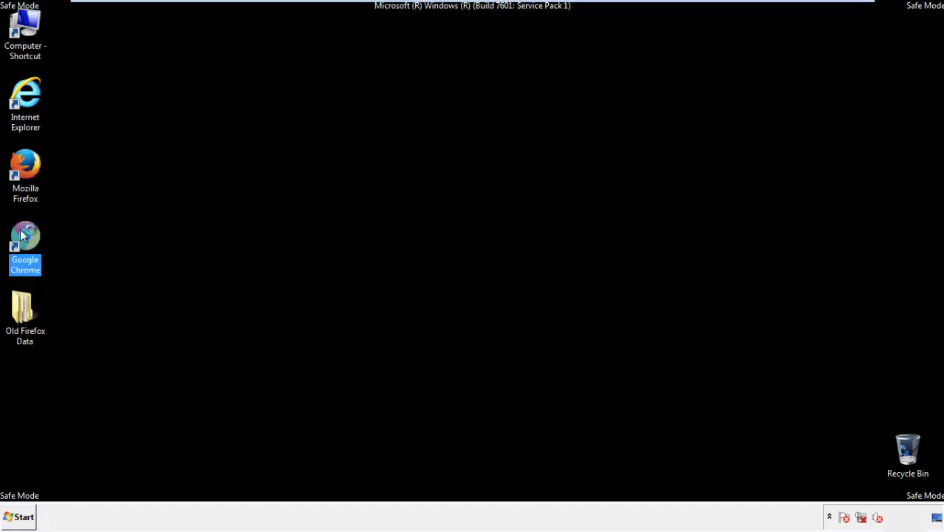
pyautogui.doubleClick(23, 235)
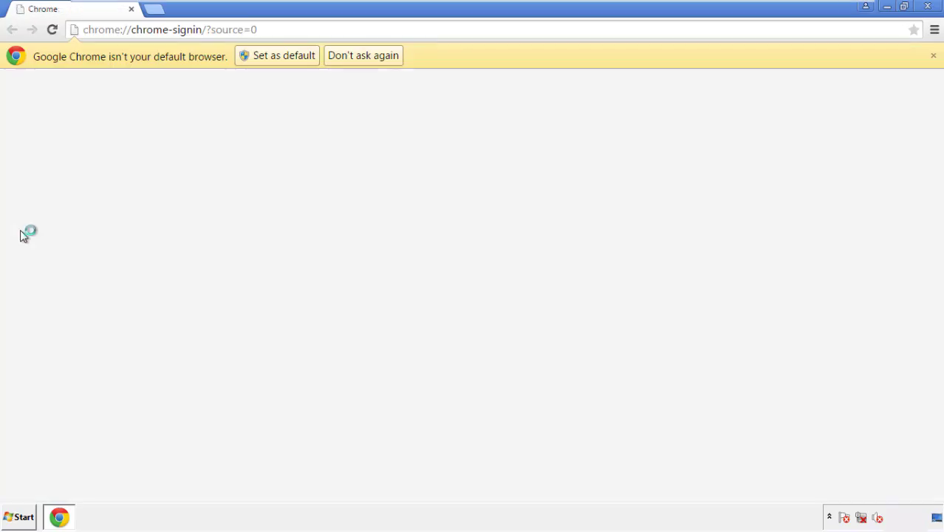
pyautogui.click(379, 56)
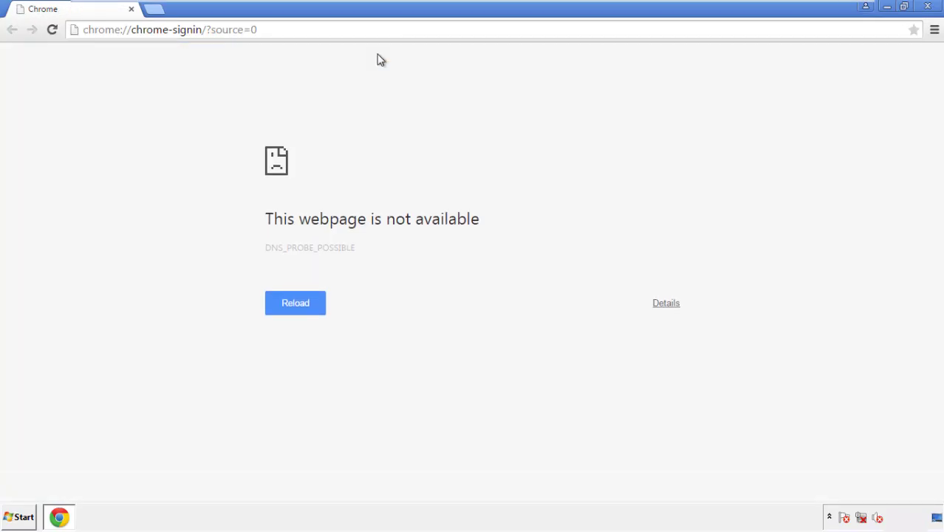
pyautogui.click(935, 34)
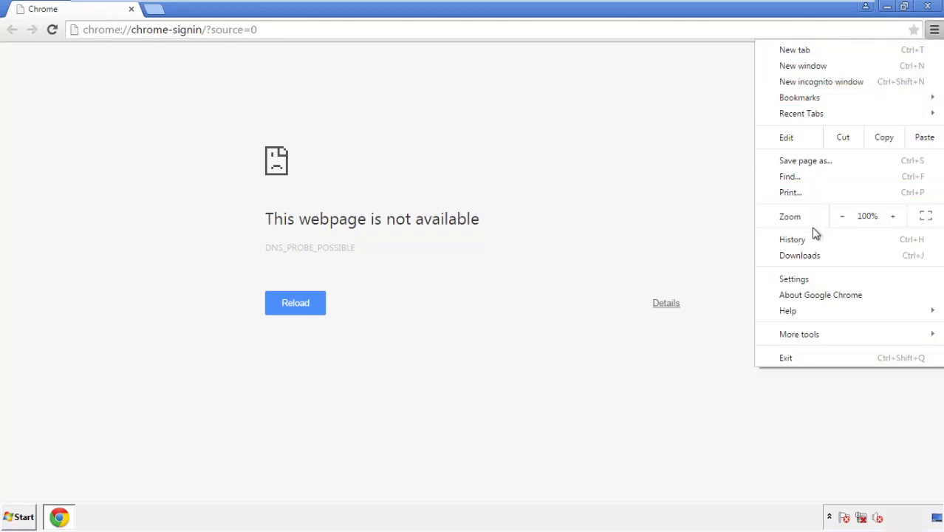
pyautogui.click(799, 278)
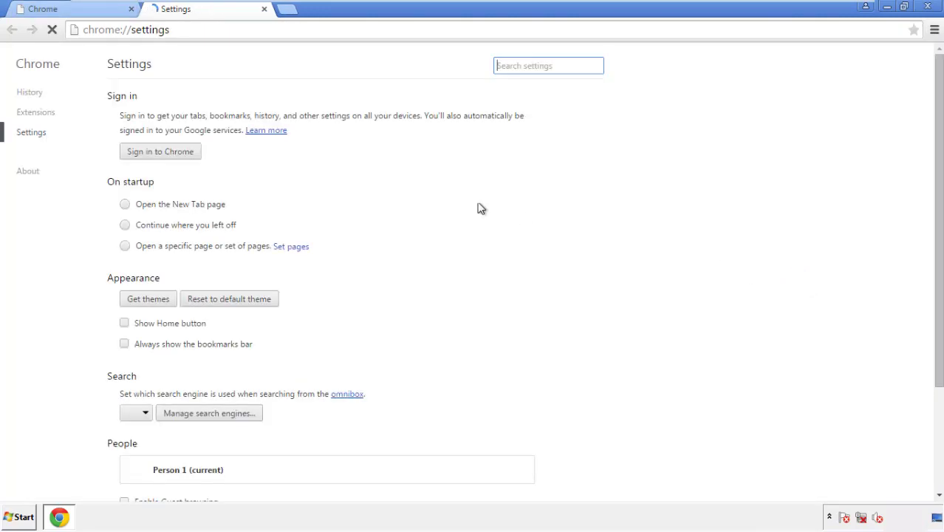
pyautogui.click(30, 92)
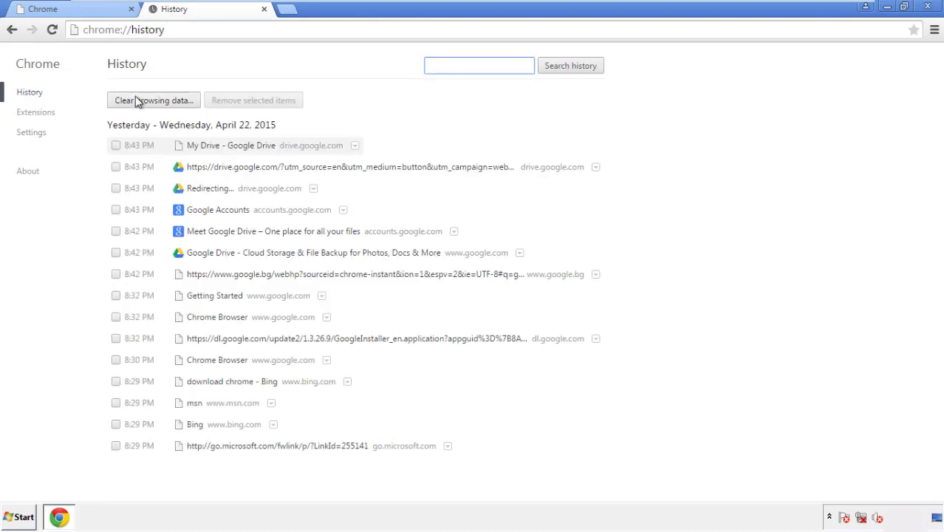
# - Clear Chrome browsing data from the beginning of time, including autofill form data
pyautogui.click(142, 102)
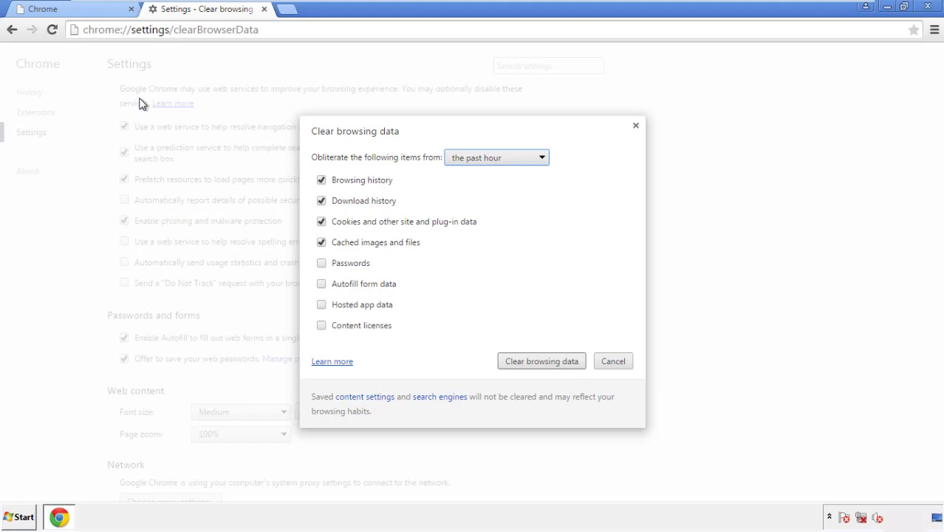
pyautogui.click(474, 159)
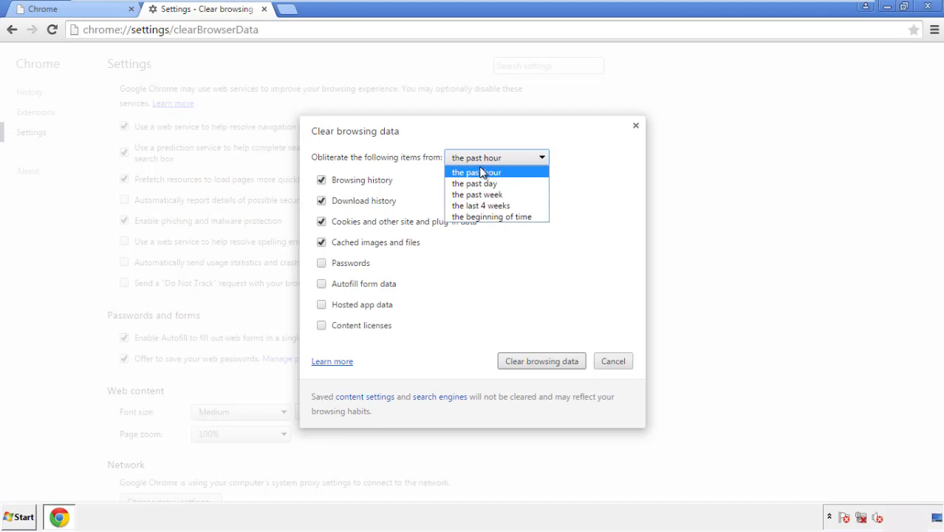
pyautogui.click(473, 218)
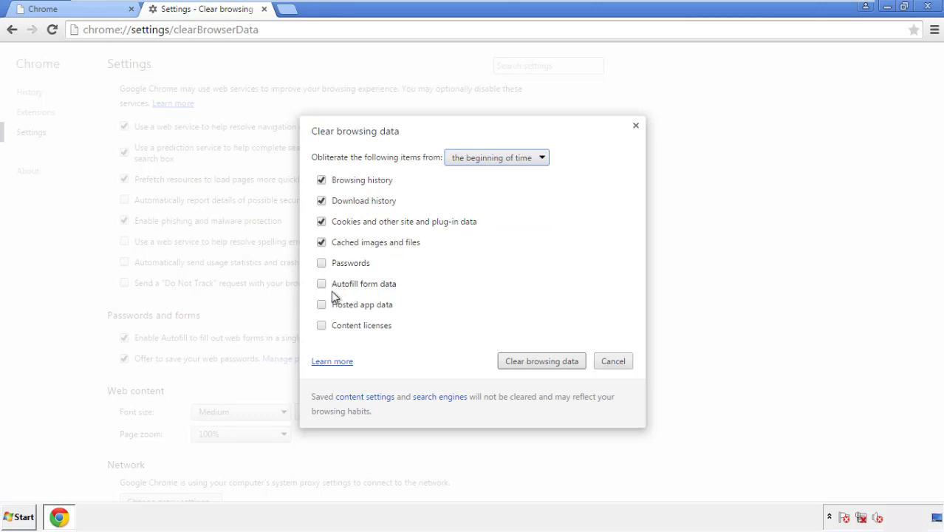
pyautogui.click(323, 285)
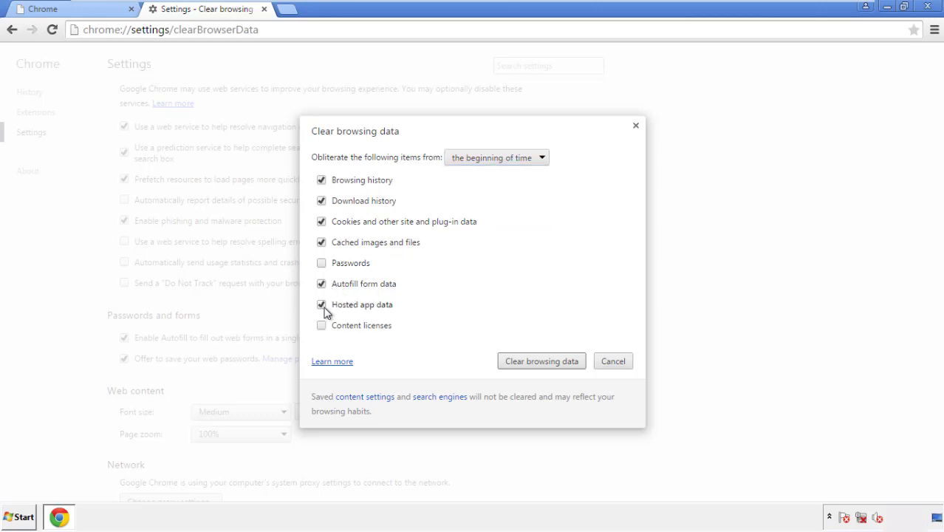
pyautogui.click(526, 362)
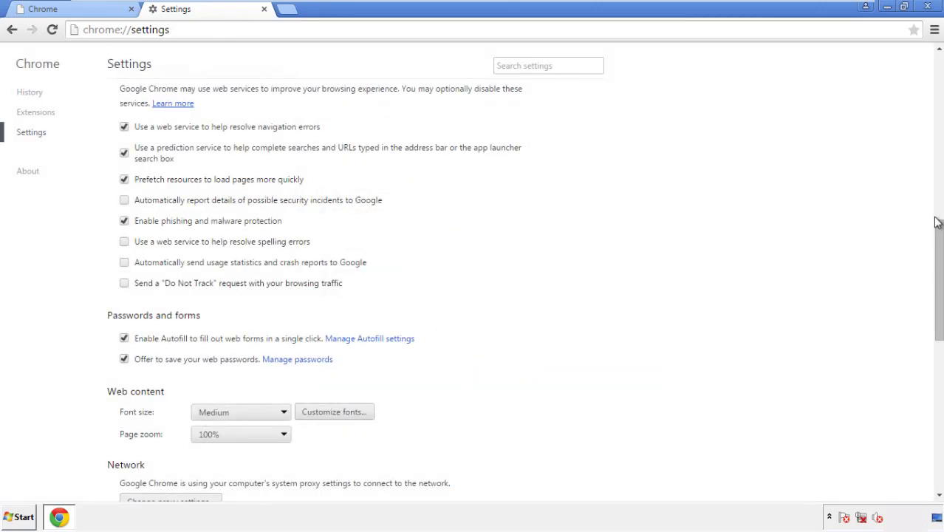
# - Reset Chrome's settings to their original defaults and close the browser
pyautogui.moveTo(937, 221); pyautogui.dragTo(932, 411)
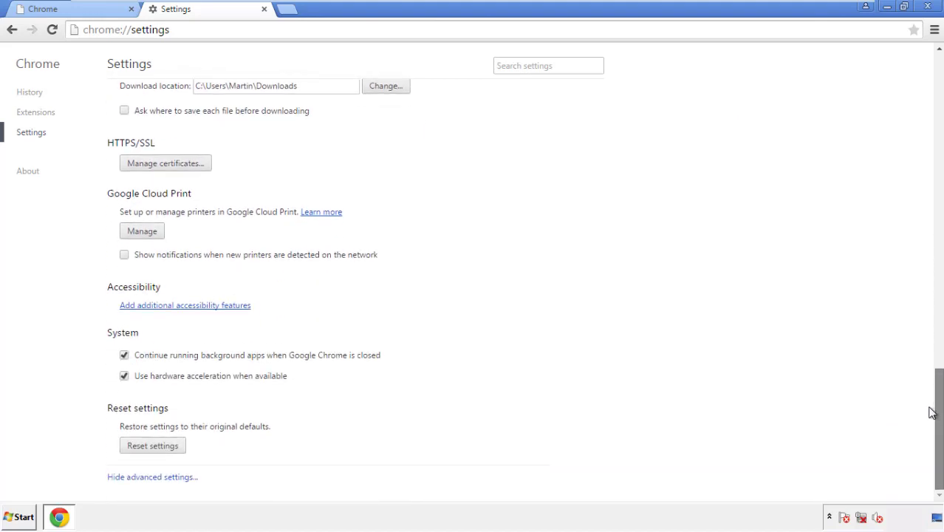
pyautogui.click(179, 451)
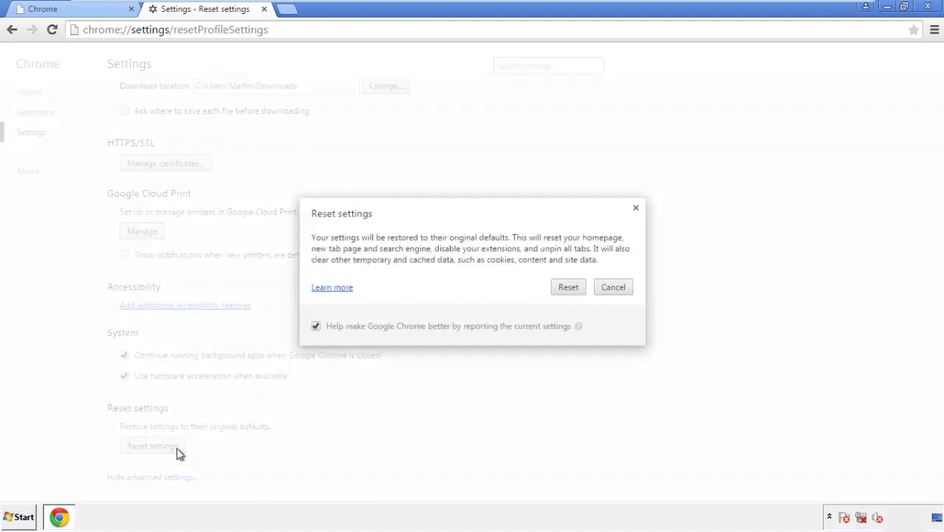
pyautogui.click(568, 288)
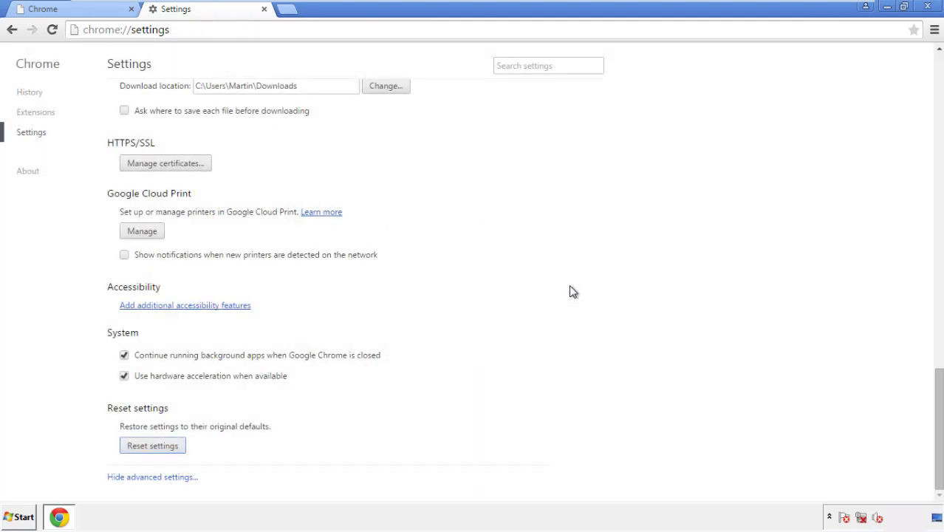
pyautogui.click(925, 6)
# - Relaunch Firefox, remove the Search Mine add-on, and close the browser
pyautogui.click(510, 239)
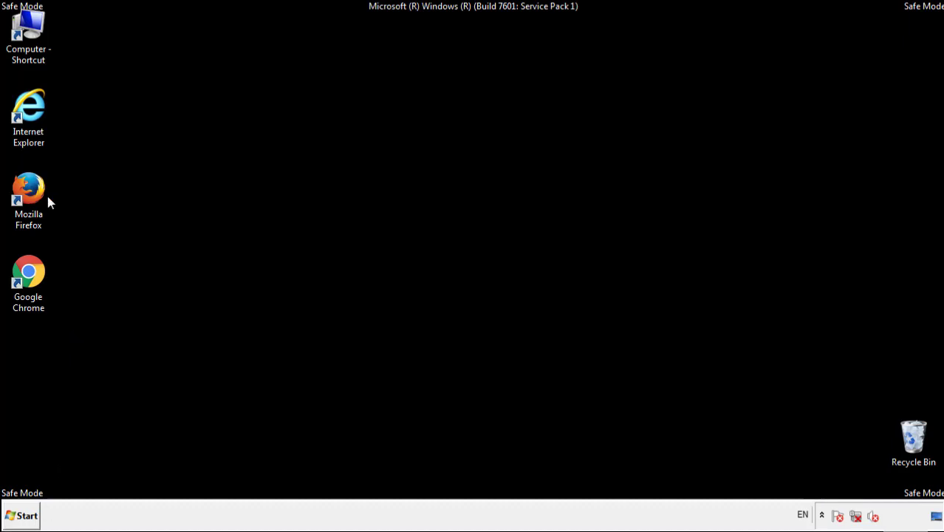
pyautogui.doubleClick(36, 185)
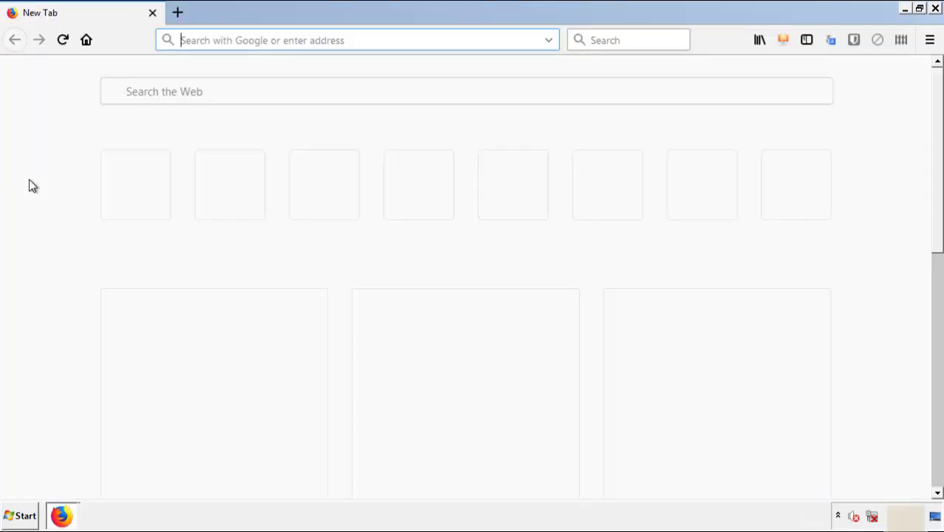
pyautogui.click(929, 40)
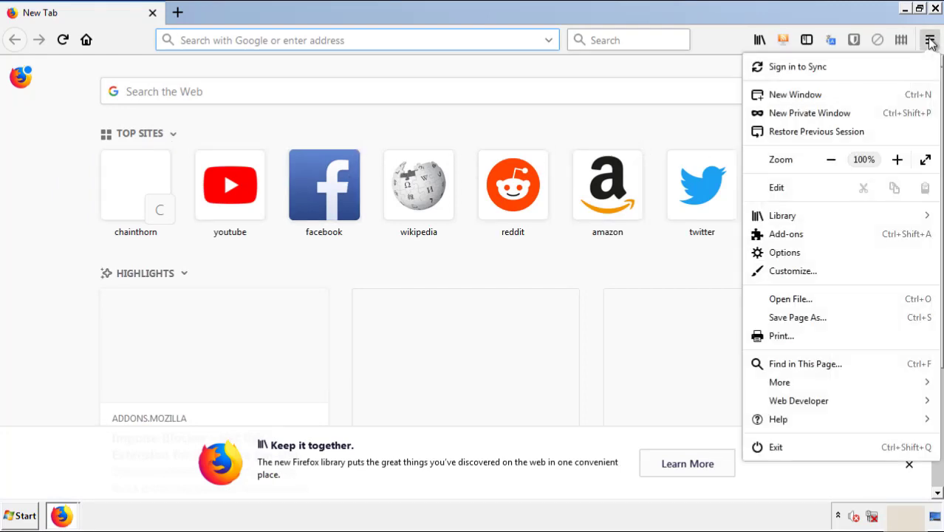
pyautogui.click(870, 241)
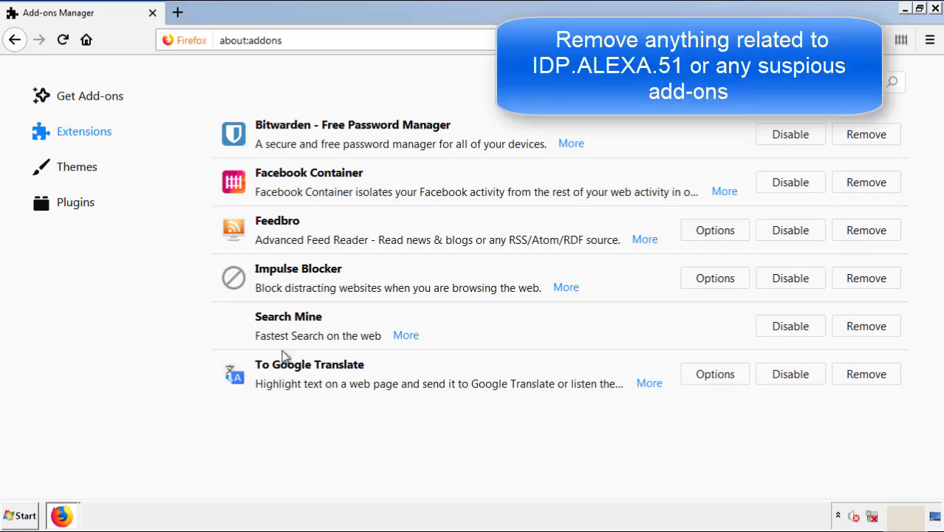
pyautogui.click(863, 332)
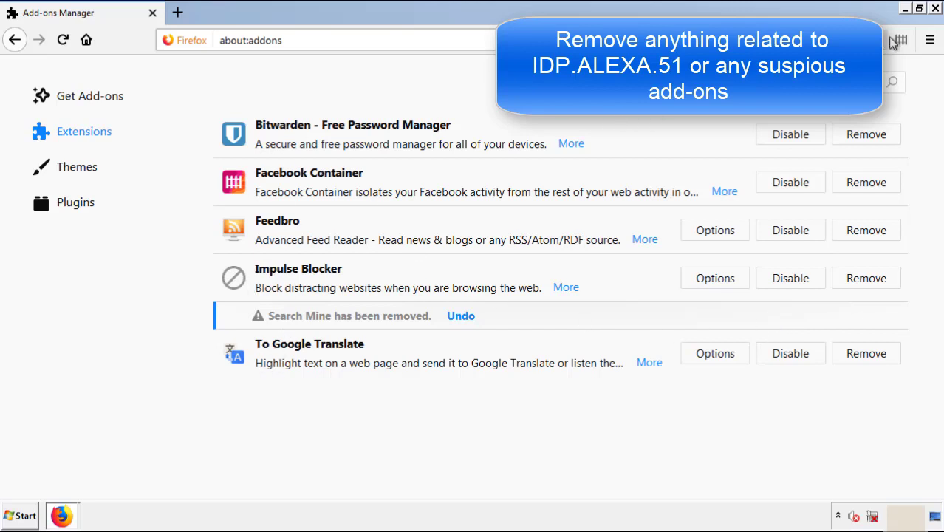
pyautogui.click(936, 9)
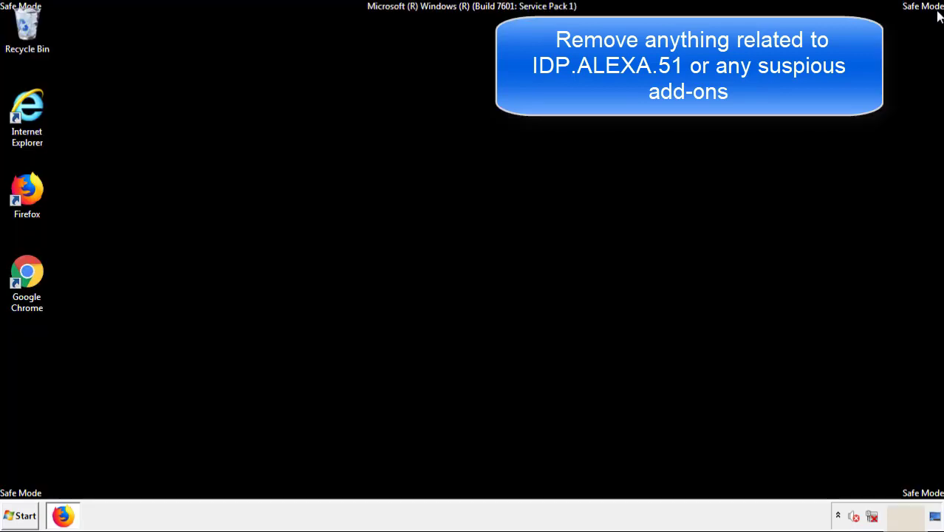
# - Launch Google Chrome and bring up its Extensions page via More tools
pyautogui.doubleClick(27, 273)
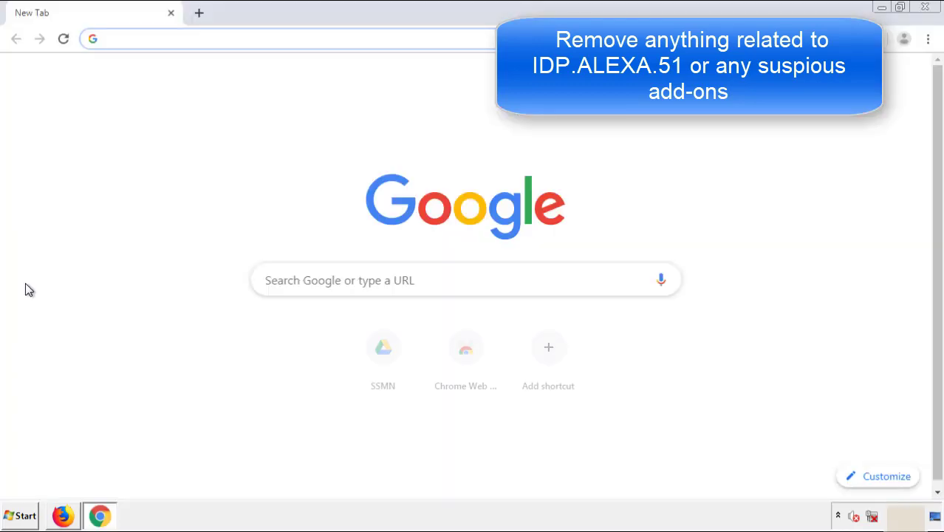
pyautogui.click(928, 39)
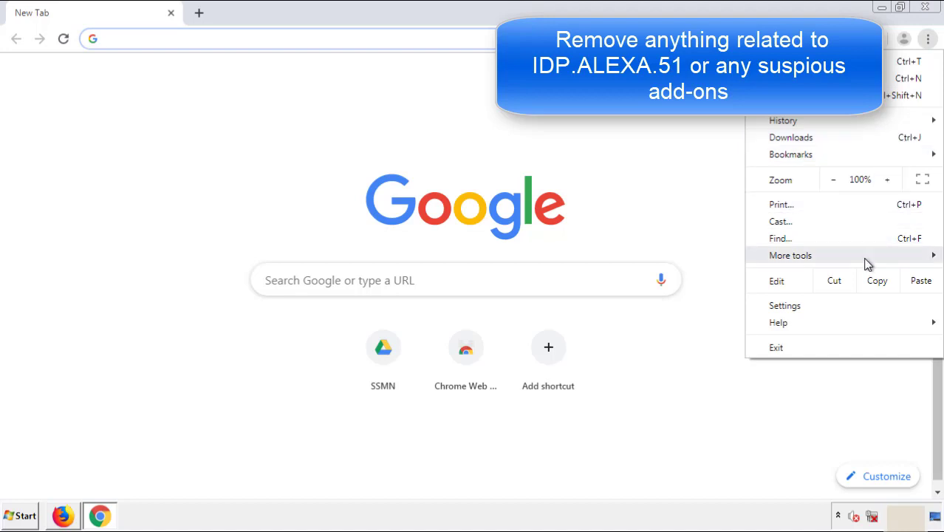
pyautogui.moveTo(848, 260)
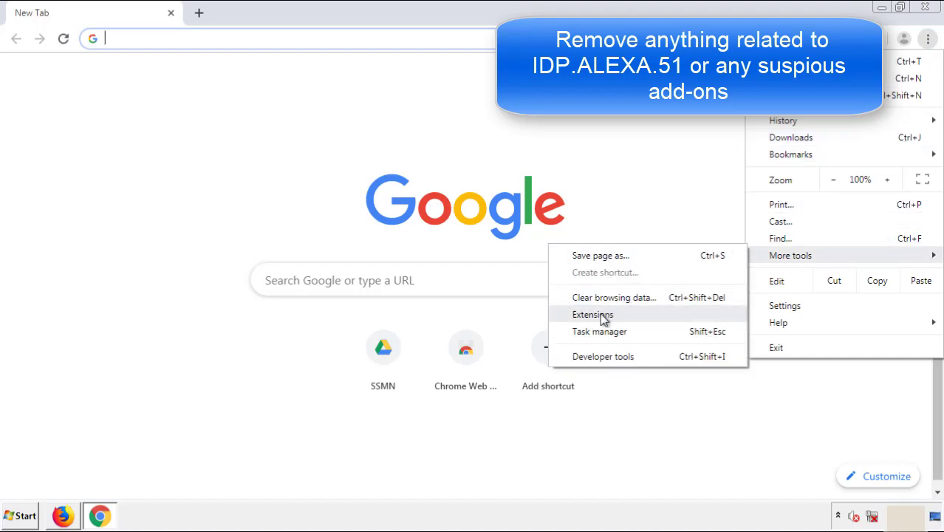
pyautogui.click(600, 314)
pyautogui.scroll(-5, 267, 240)
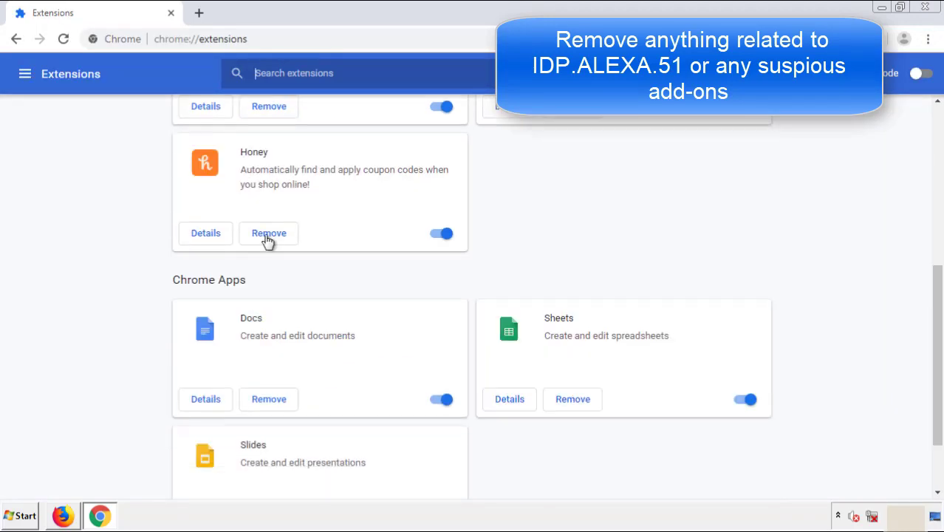
pyautogui.scroll(5, 399, 237)
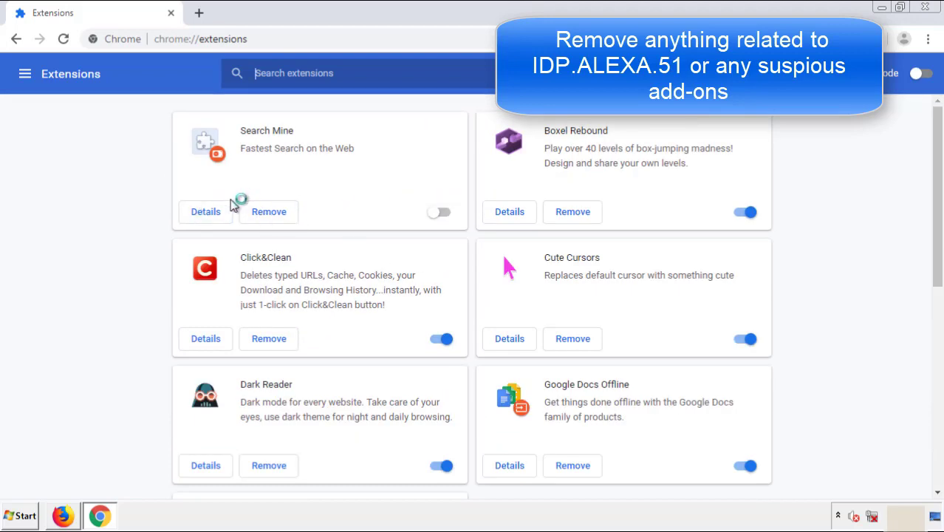
# - Remove the Search Mine extension, confirming the removal, then close Chrome
pyautogui.click(265, 216)
pyautogui.click(521, 131)
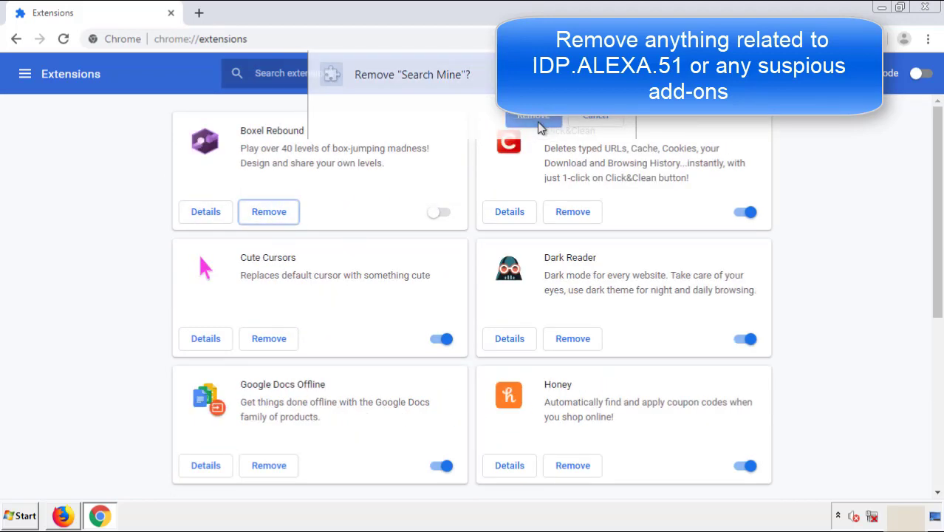
pyautogui.click(928, 9)
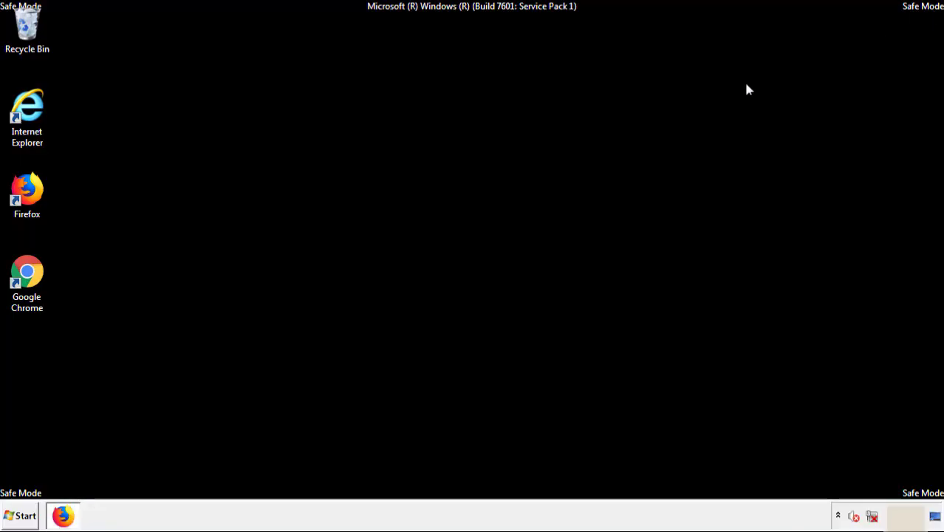
# - Show the Start menu's Shut down options so Restart is visible
pyautogui.click(22, 516)
pyautogui.moveTo(255, 486)
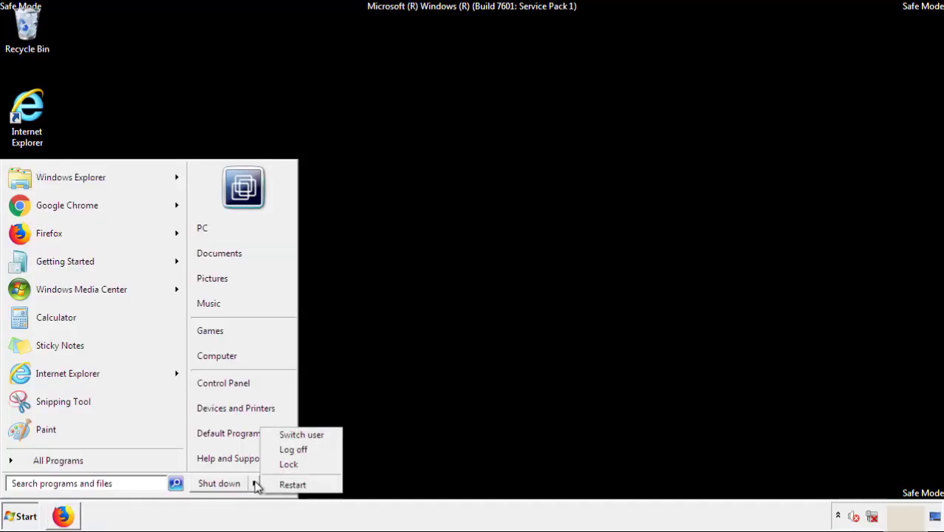